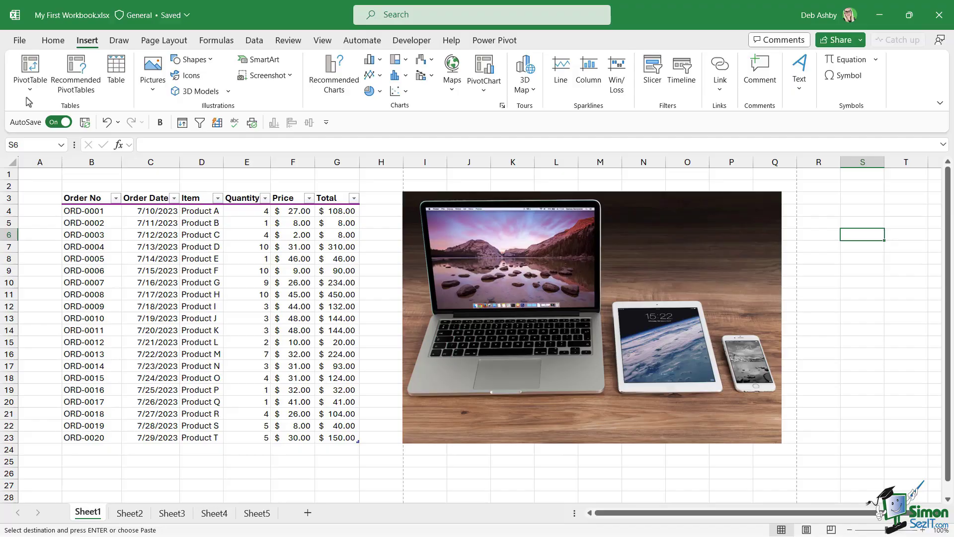
# Step: Close My First Workbook with Ctrl+W so Excel shows no open workbook
pyautogui.click(20, 41)
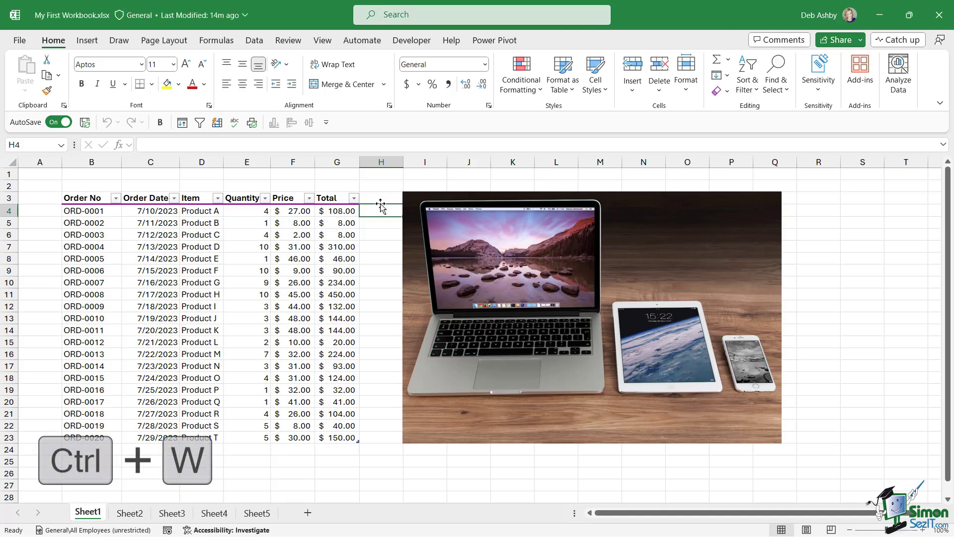
pyautogui.hotkey('ctrl', 'w')
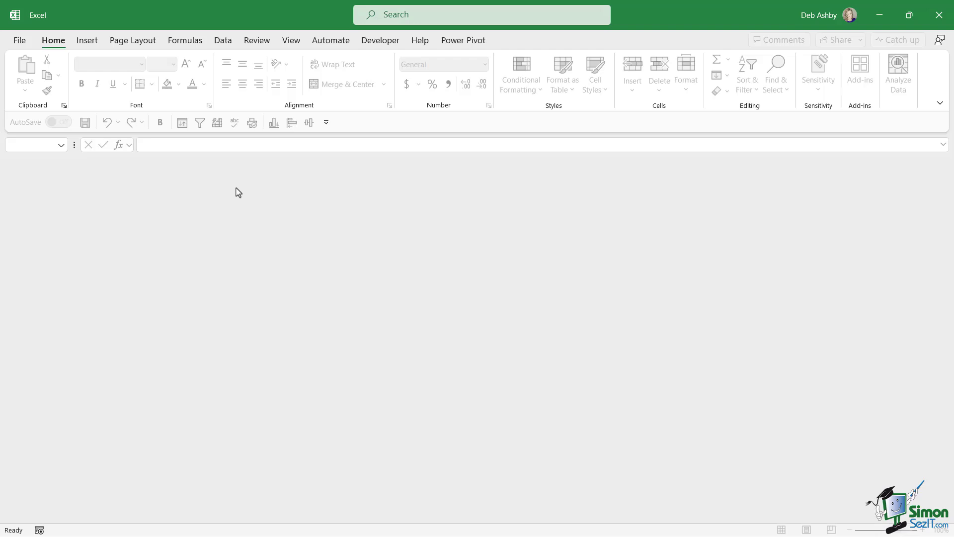
# Step: Go to the New page with Alt, F, N and scroll through the template gallery
pyautogui.click(20, 44)
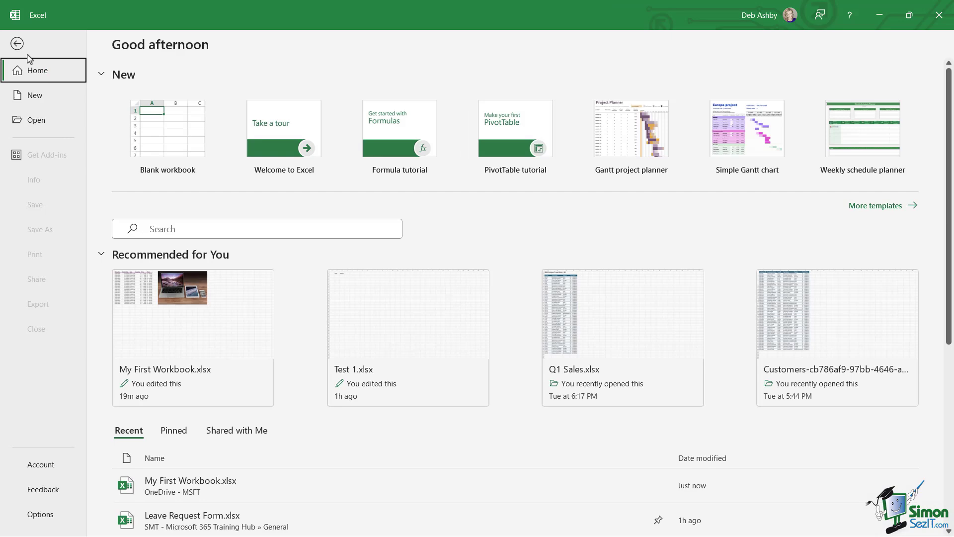
pyautogui.click(17, 44)
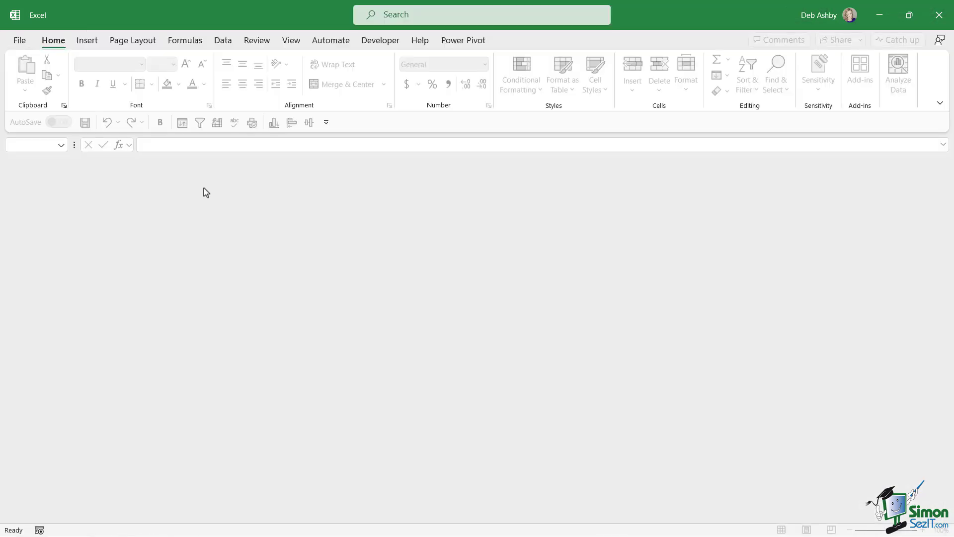
pyautogui.press('alt')
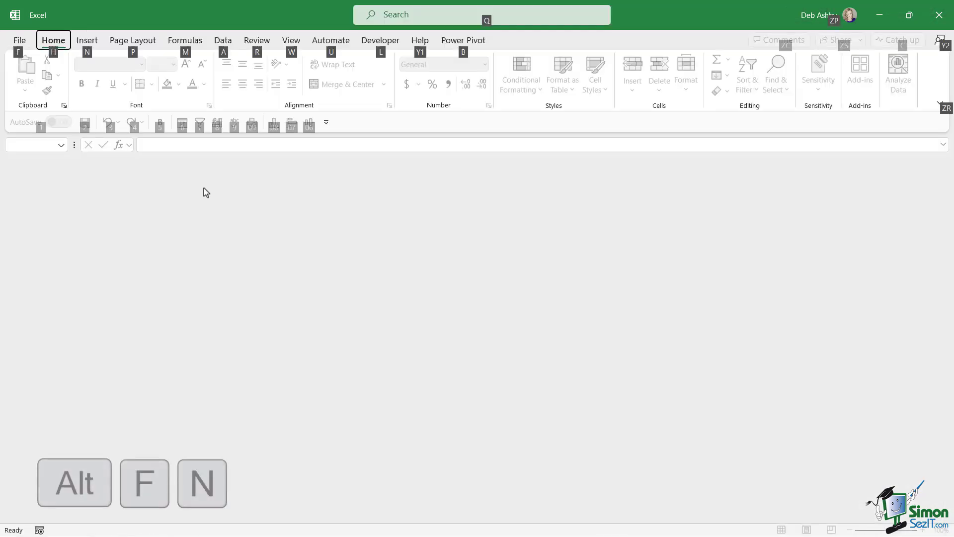
pyautogui.press('f')
pyautogui.press('n')
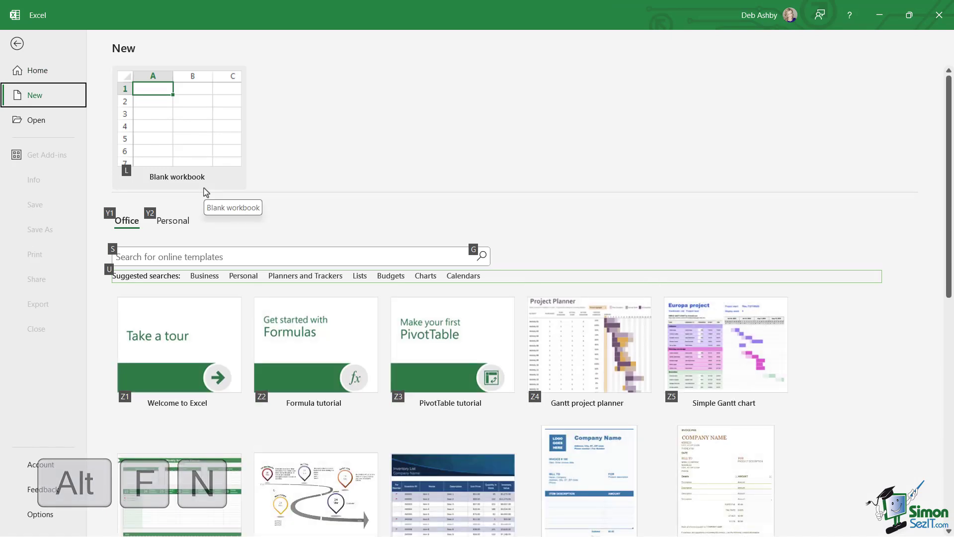
pyautogui.press('alt')
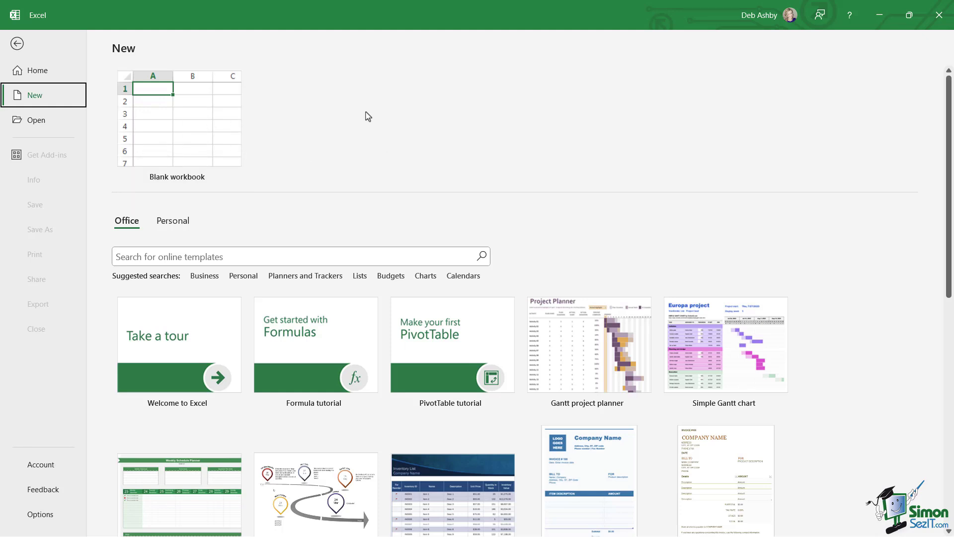
pyautogui.scroll(-3, 395, 120)
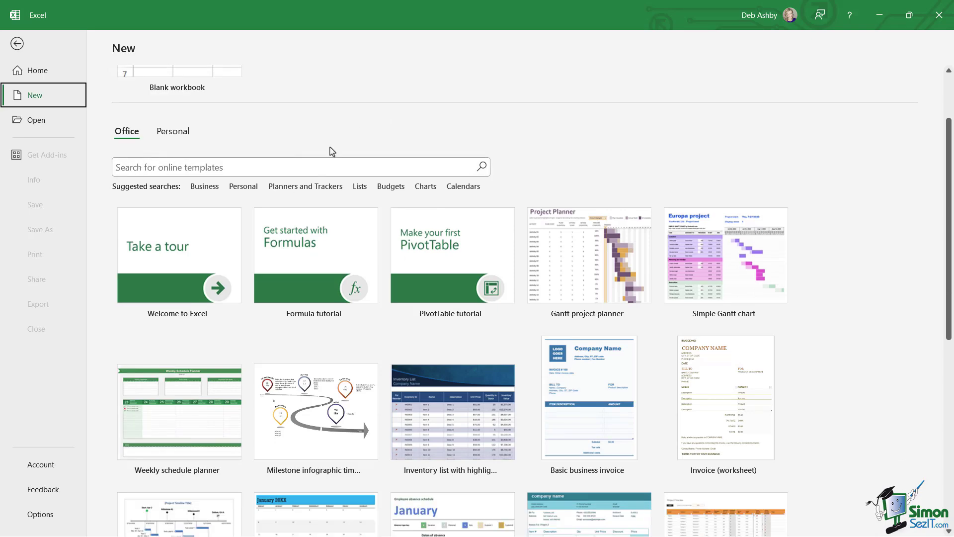
pyautogui.scroll(-2, 431, 132)
pyautogui.scroll(-9, 431, 130)
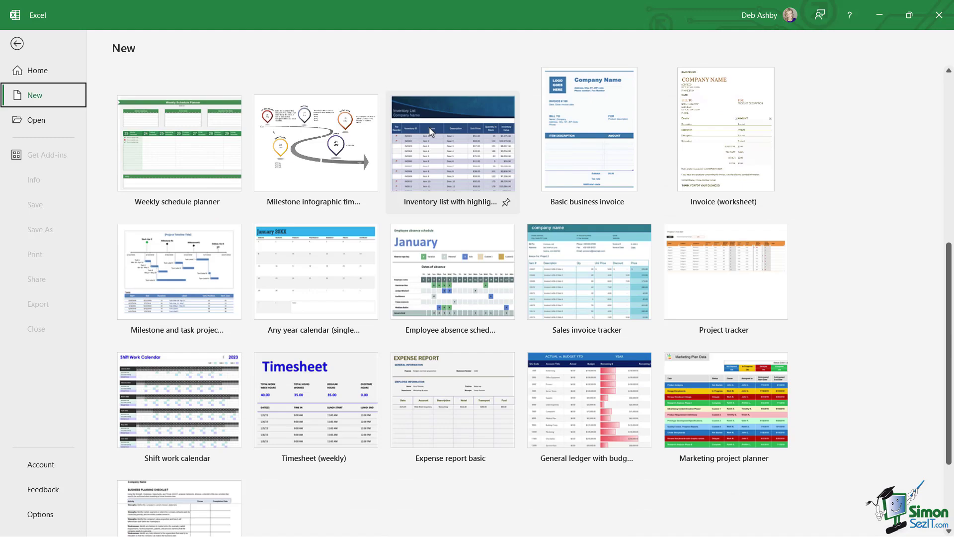
pyautogui.scroll(11, 431, 132)
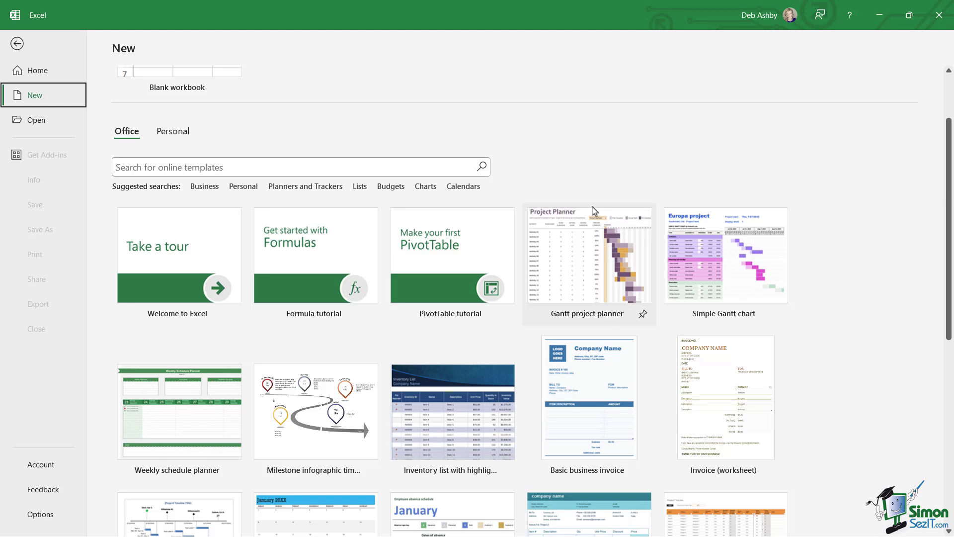
# Step: Search online templates for 'invoice' and preview Service invoice (simple design)
pyautogui.click(135, 167)
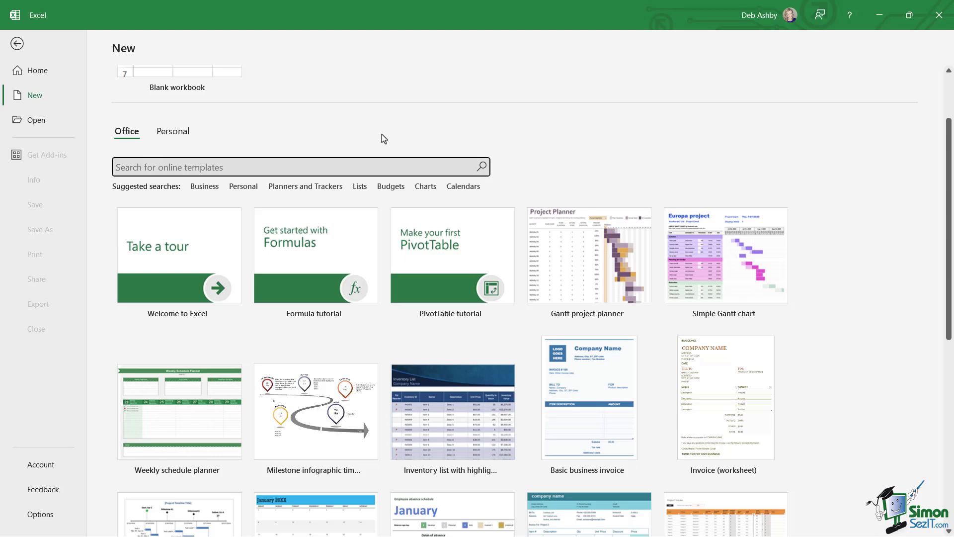
pyautogui.write('invoice')
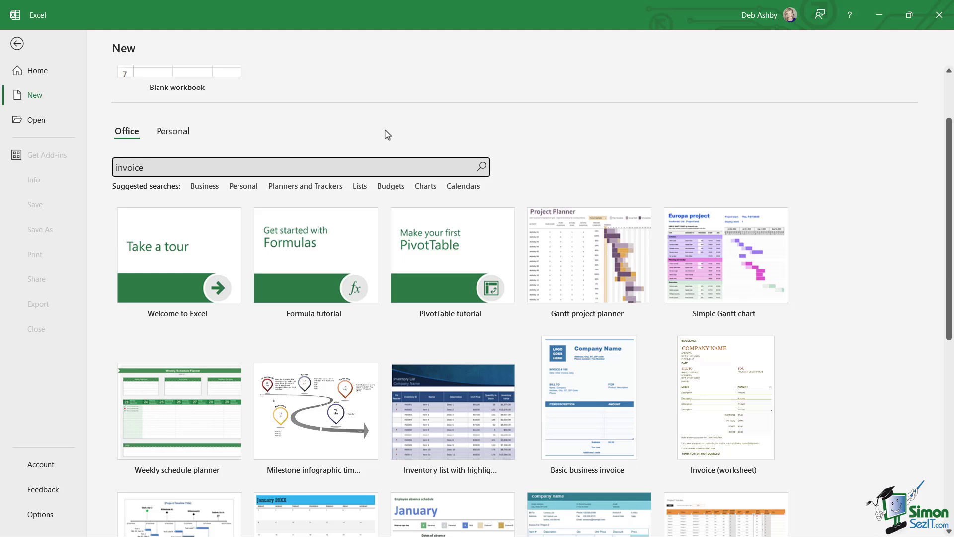
pyautogui.click(482, 169)
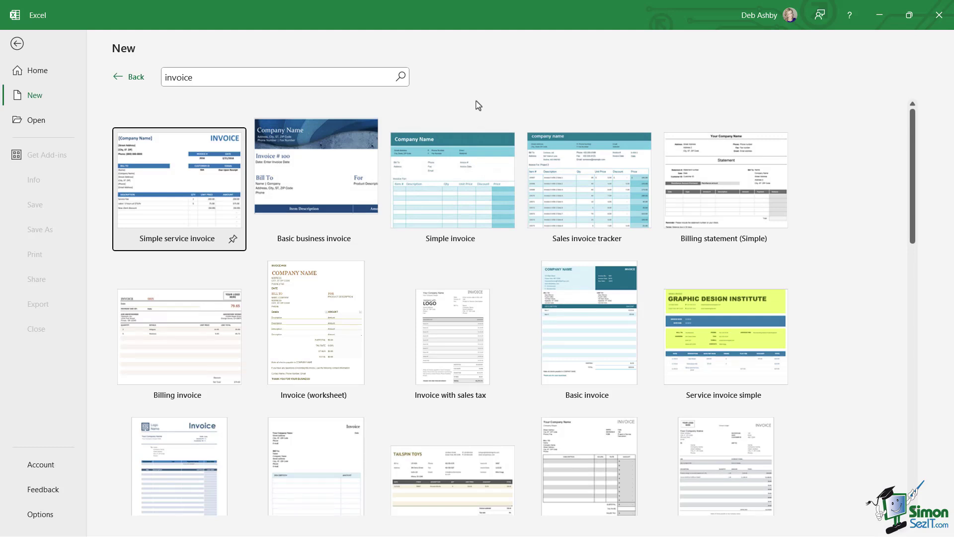
pyautogui.scroll(-4, 478, 106)
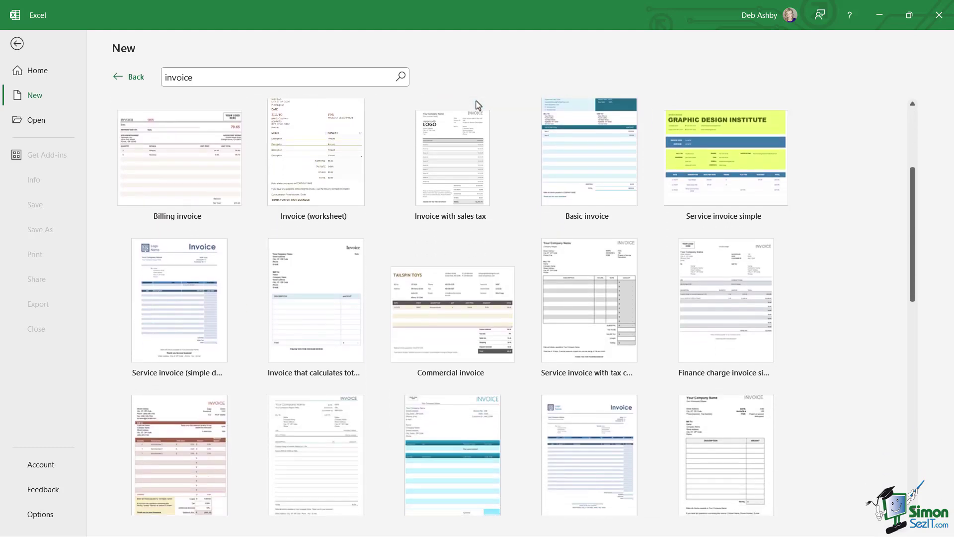
pyautogui.scroll(-1, 478, 105)
pyautogui.scroll(-1, 477, 105)
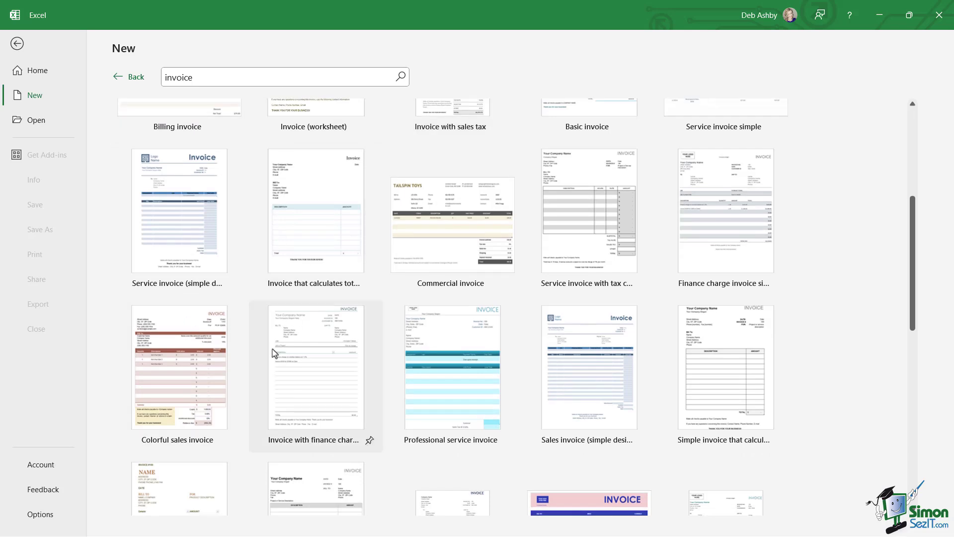
pyautogui.click(188, 212)
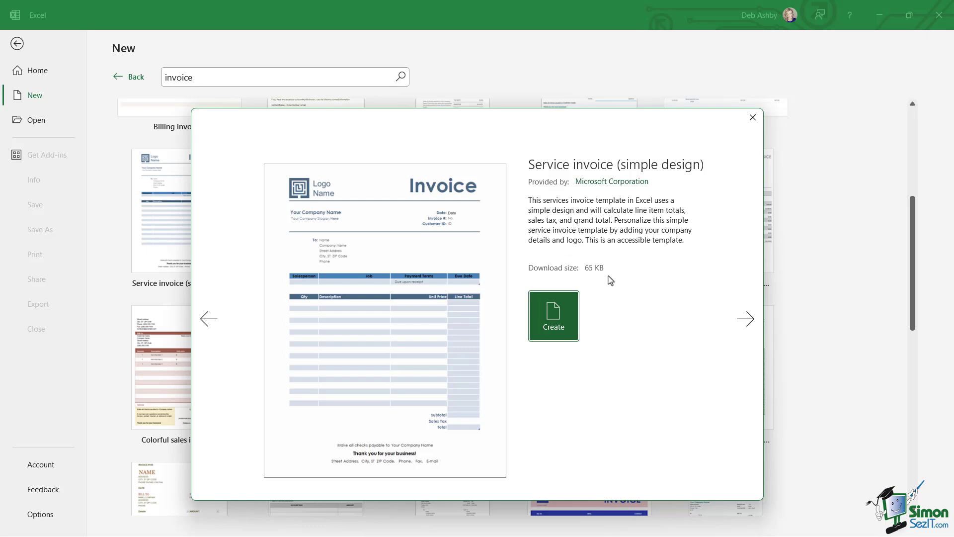
# Step: Create a new workbook from the Service invoice (simple design) template
pyautogui.click(555, 311)
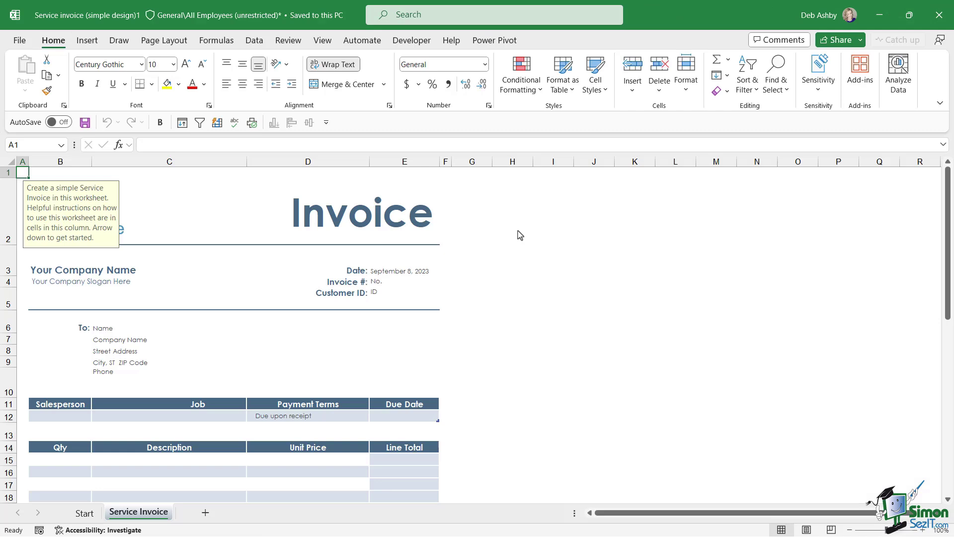
pyautogui.click(518, 234)
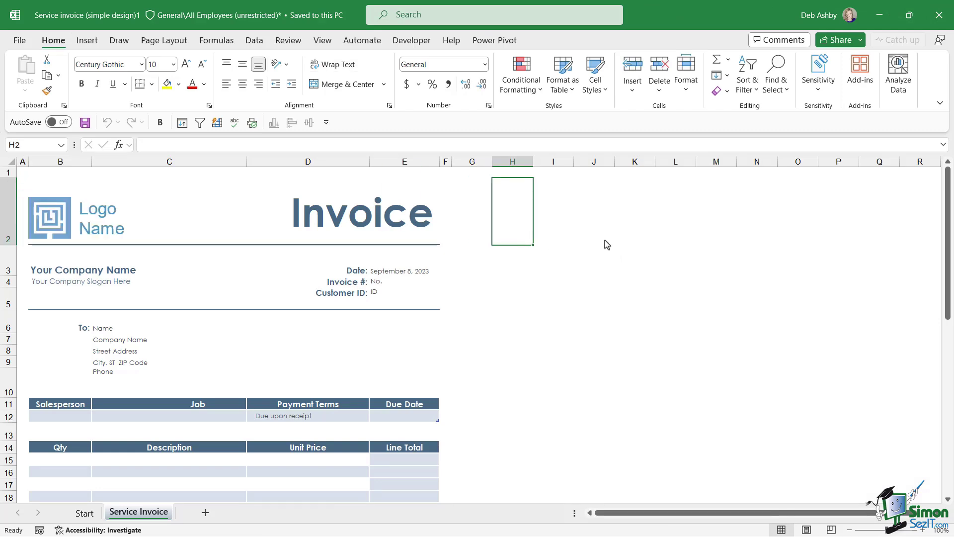
pyautogui.scroll(-1, 368, 319)
# Step: Select B15, C15, D15 and E15 to inspect how Line Total is calculated
pyautogui.click(318, 394)
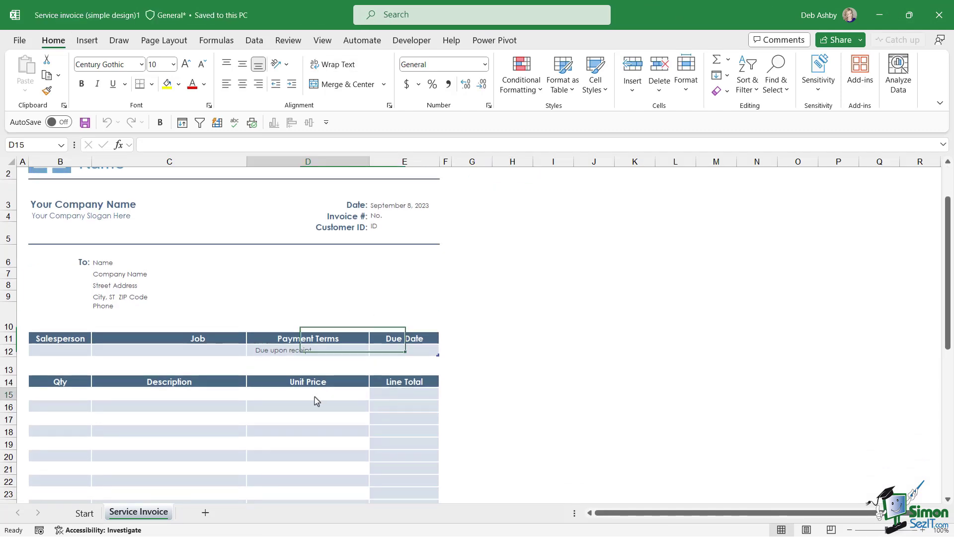
pyautogui.click(397, 401)
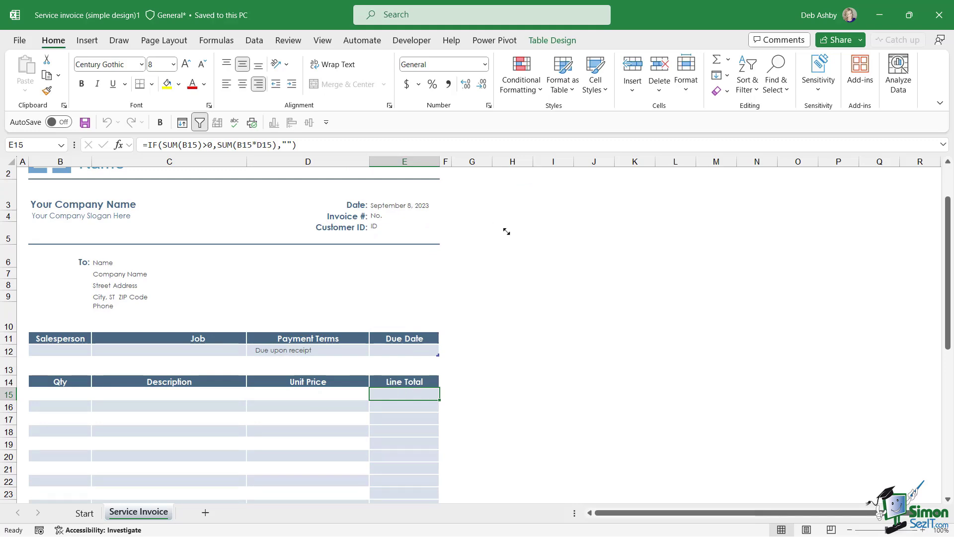
pyautogui.scroll(1, 498, 232)
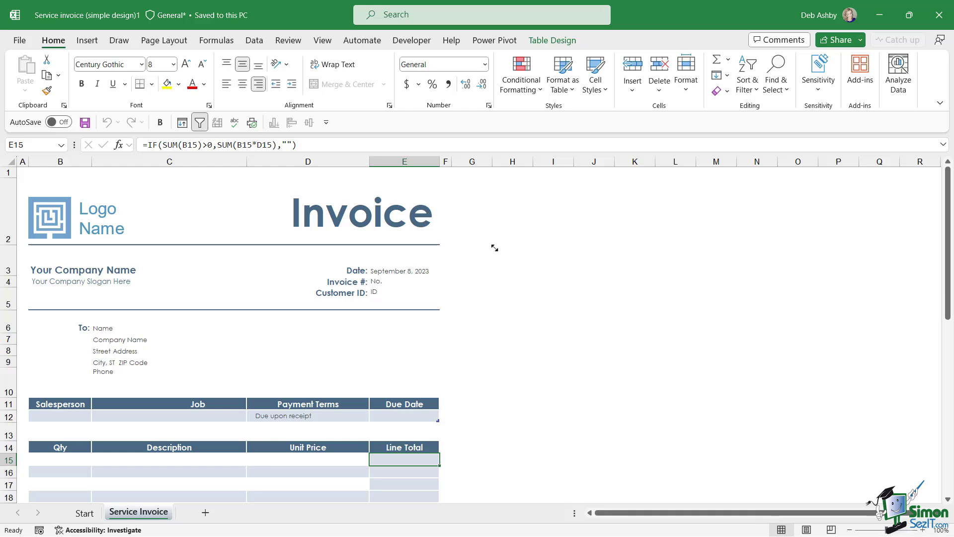
pyautogui.scroll(-2, 494, 248)
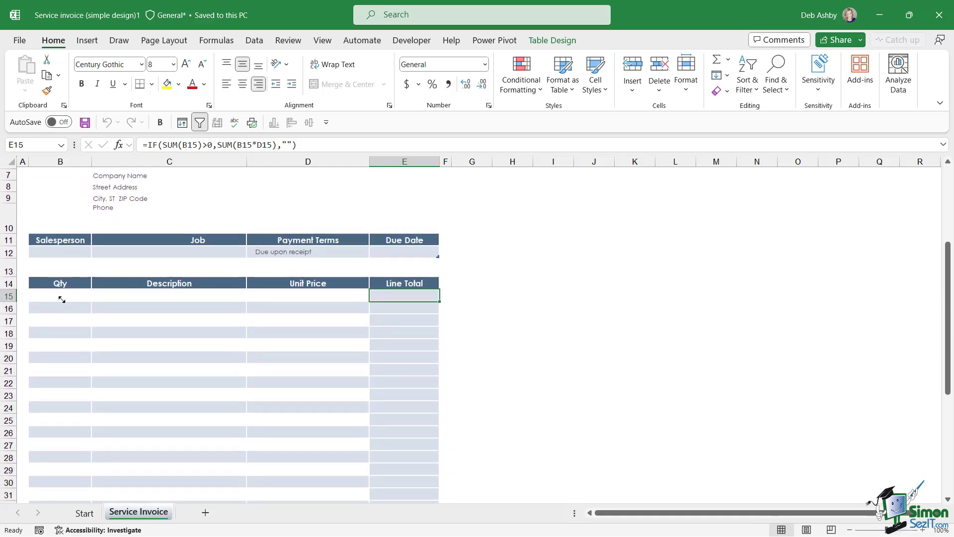
pyautogui.click(53, 297)
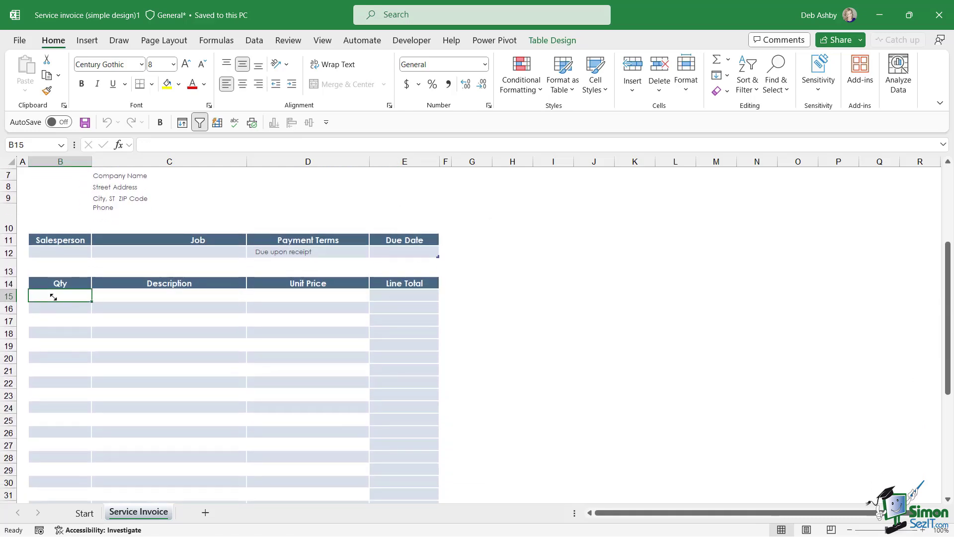
pyautogui.click(155, 294)
pyautogui.click(305, 296)
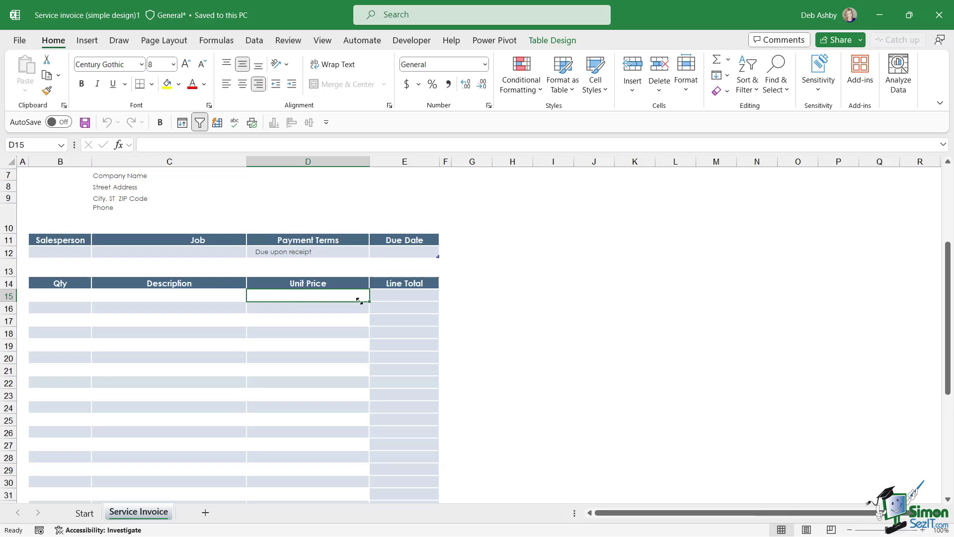
pyautogui.click(400, 296)
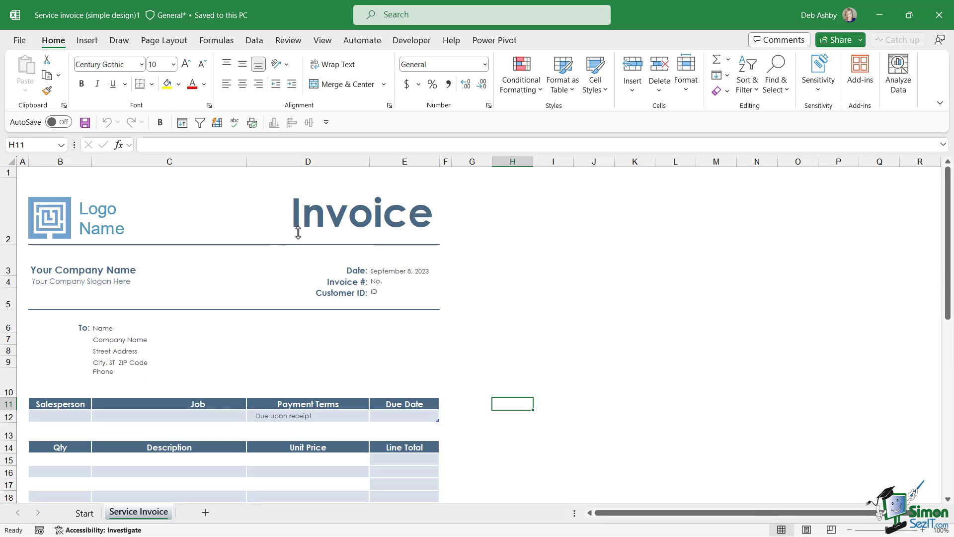
pyautogui.click(39, 211)
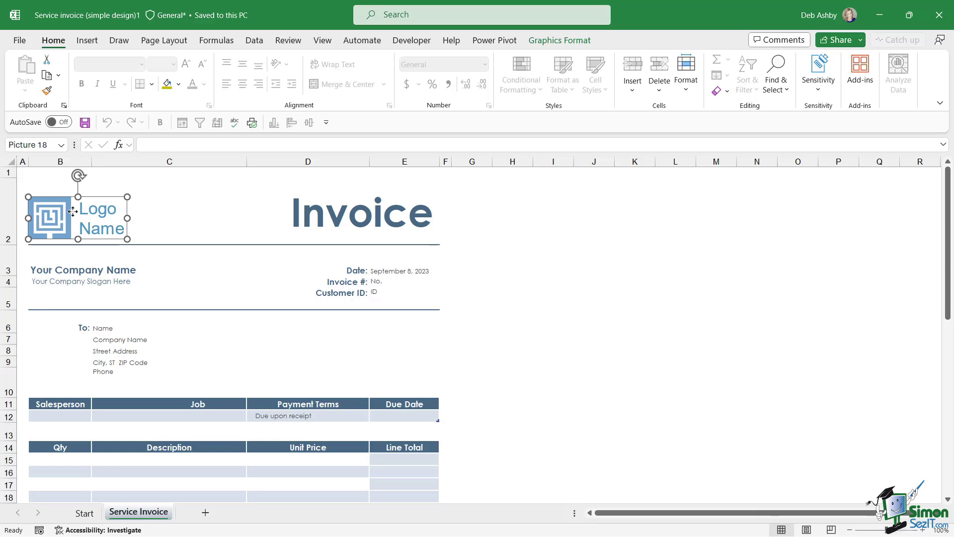
pyautogui.click(323, 214)
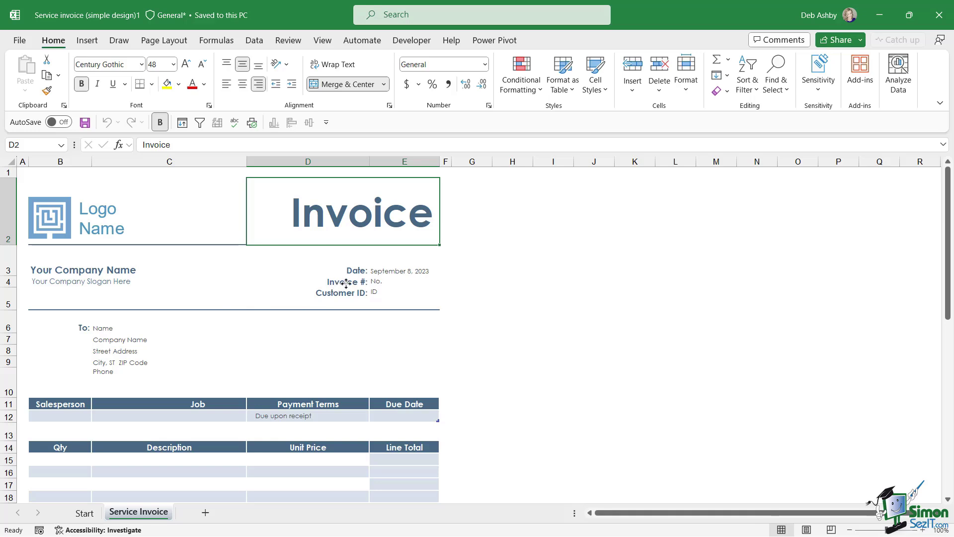
pyautogui.click(596, 219)
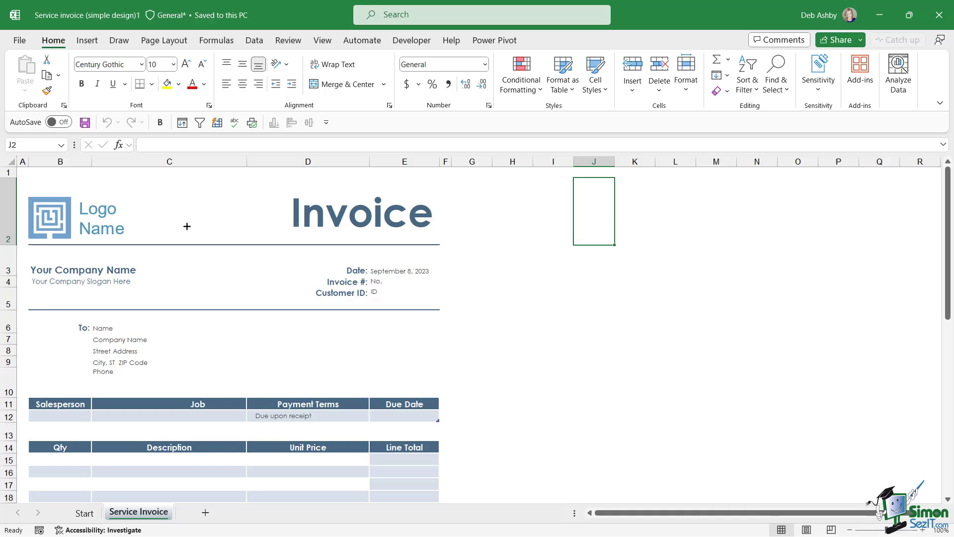
pyautogui.scroll(-2, 187, 225)
pyautogui.scroll(2, 520, 289)
# Step: Bring up the Save As page for Service invoice (simple design)1
pyautogui.click(20, 41)
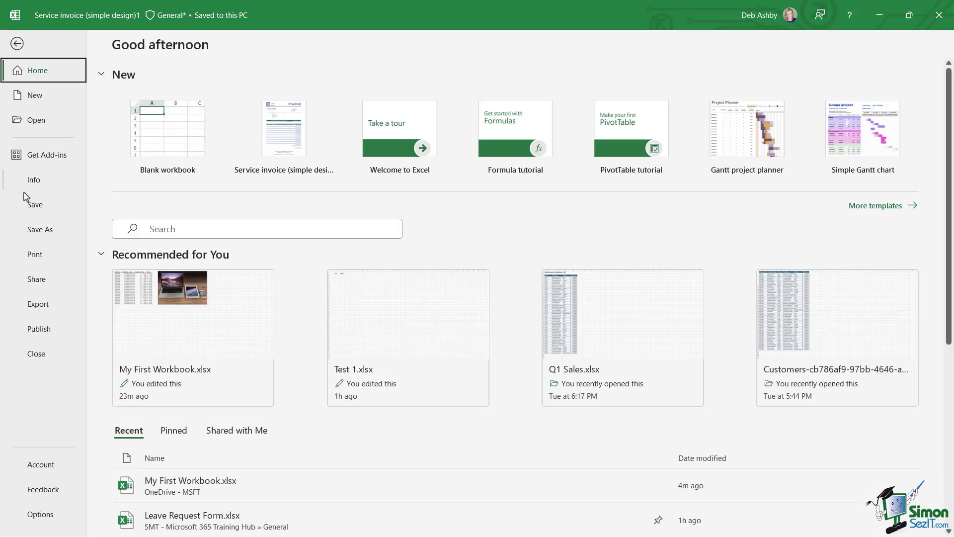
pyautogui.click(35, 233)
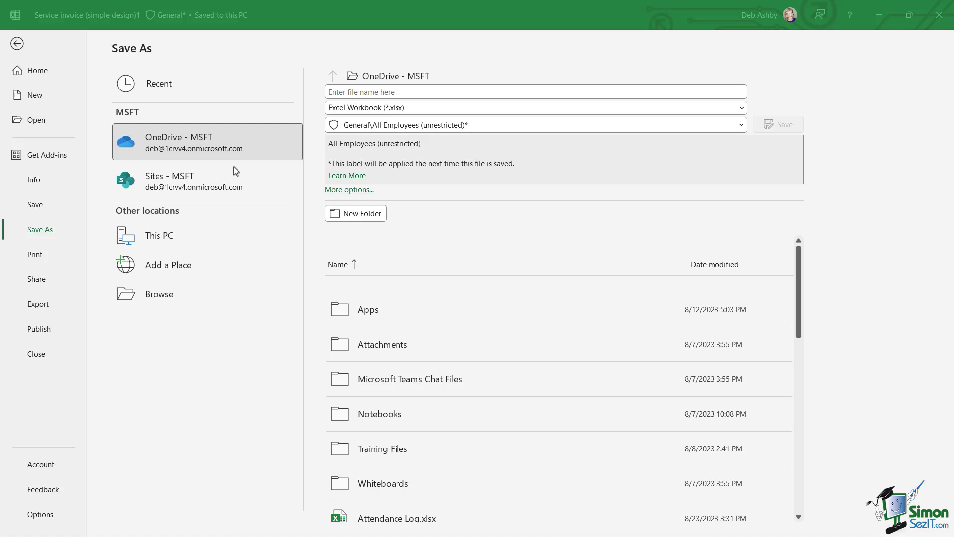
# Step: Browse to the full Save As dialog and expand the Save as type list
pyautogui.click(168, 297)
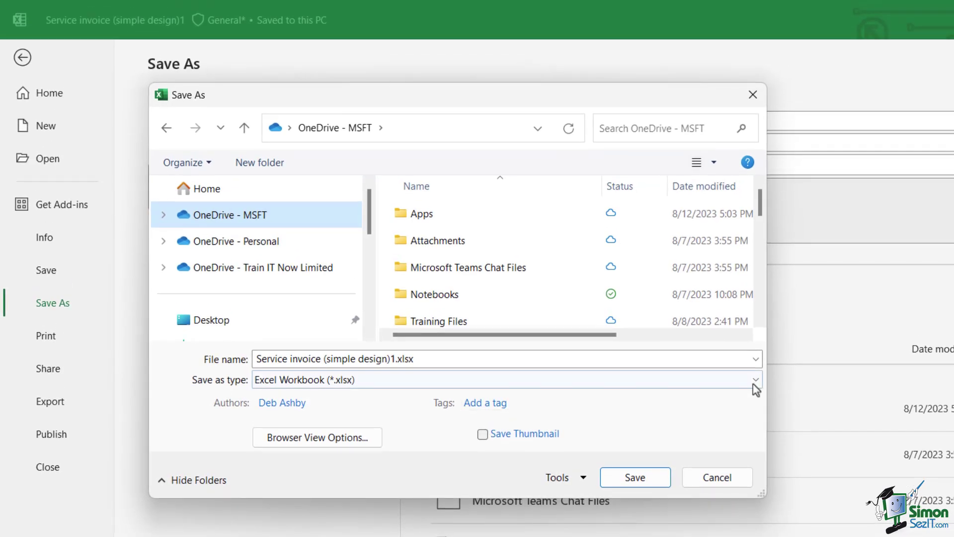
pyautogui.click(754, 338)
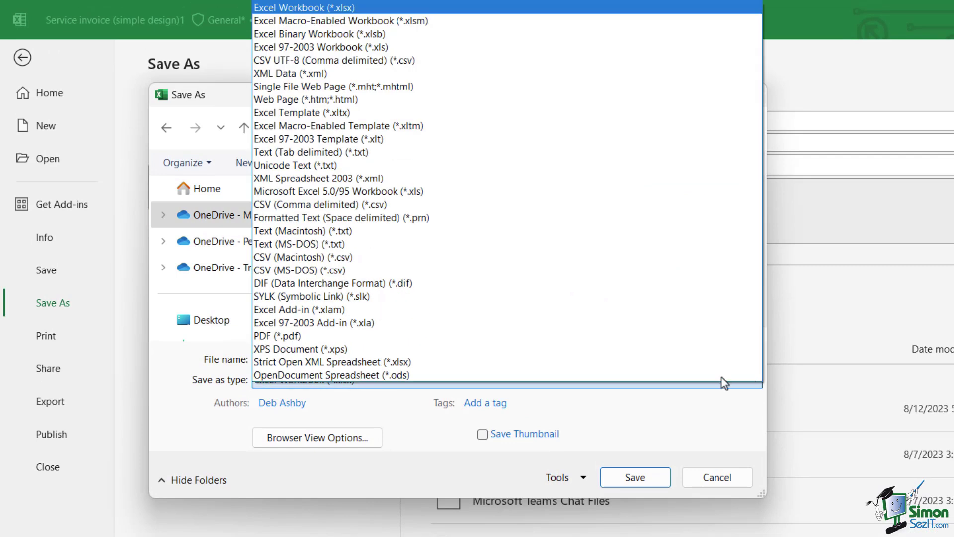
# Step: Choose Excel Template (*.xltx), name the file 'Customer Invoice Template', and save it
pyautogui.click(487, 117)
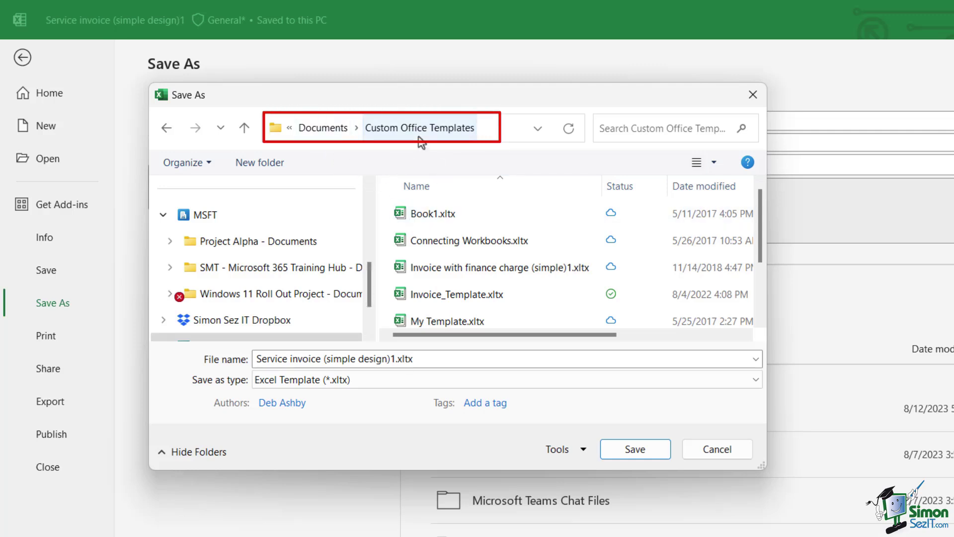
pyautogui.moveTo(758, 199)
pyautogui.mouseDown()
pyautogui.moveTo(759, 267)
pyautogui.moveTo(764, 193)
pyautogui.mouseUp()
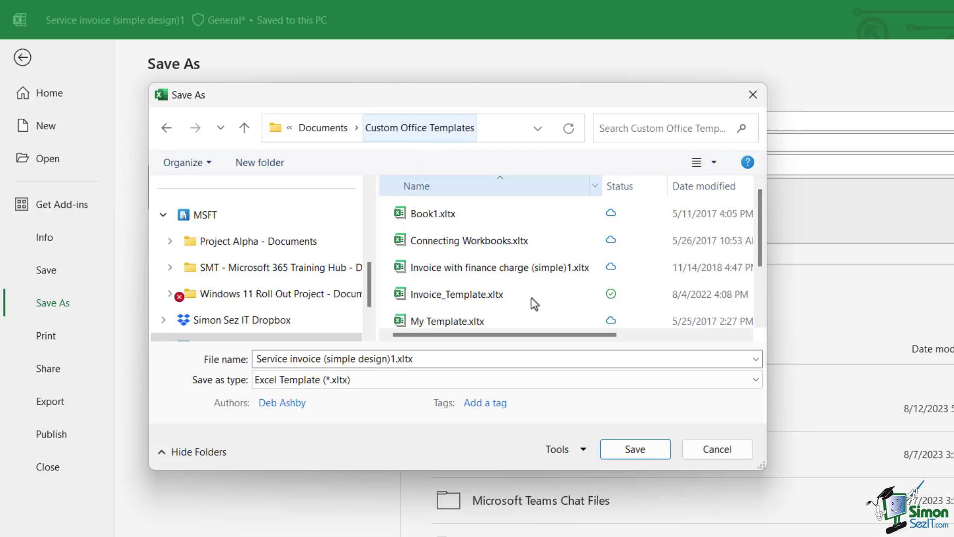
pyautogui.tripleClick(459, 359)
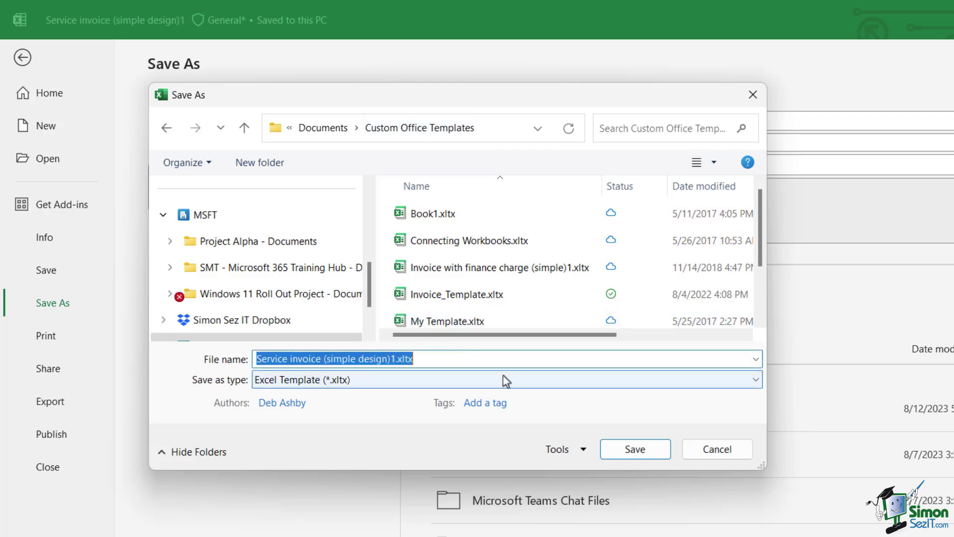
pyautogui.write('Cus')
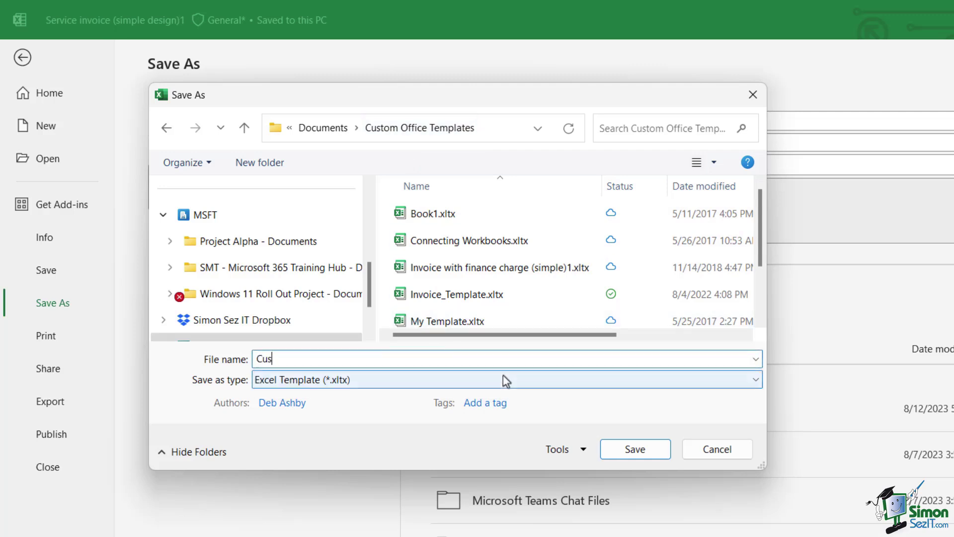
pyautogui.write('tomer Invoice Tempalte')
pyautogui.press('BackSpace')
pyautogui.press('BackSpace')
pyautogui.press('BackSpace')
pyautogui.press('BackSpace')
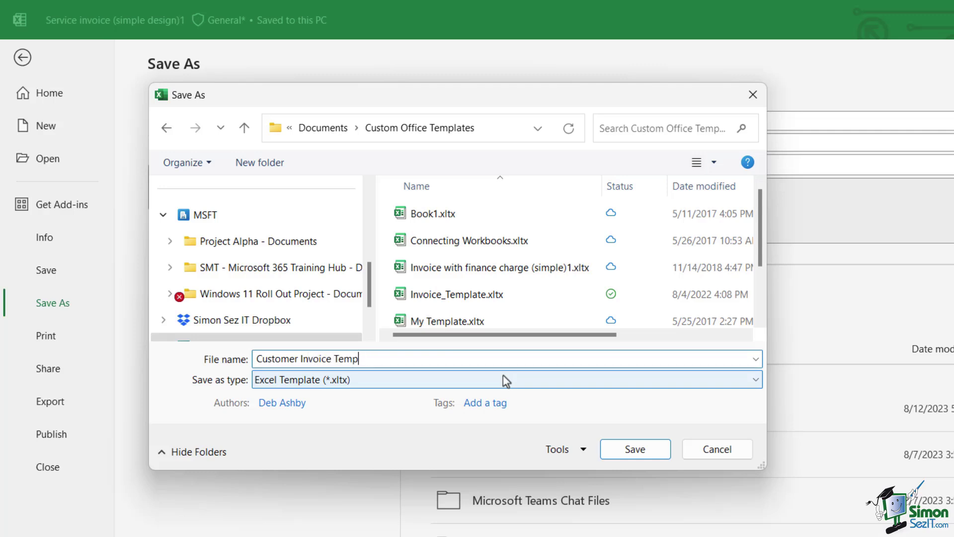
pyautogui.write('late')
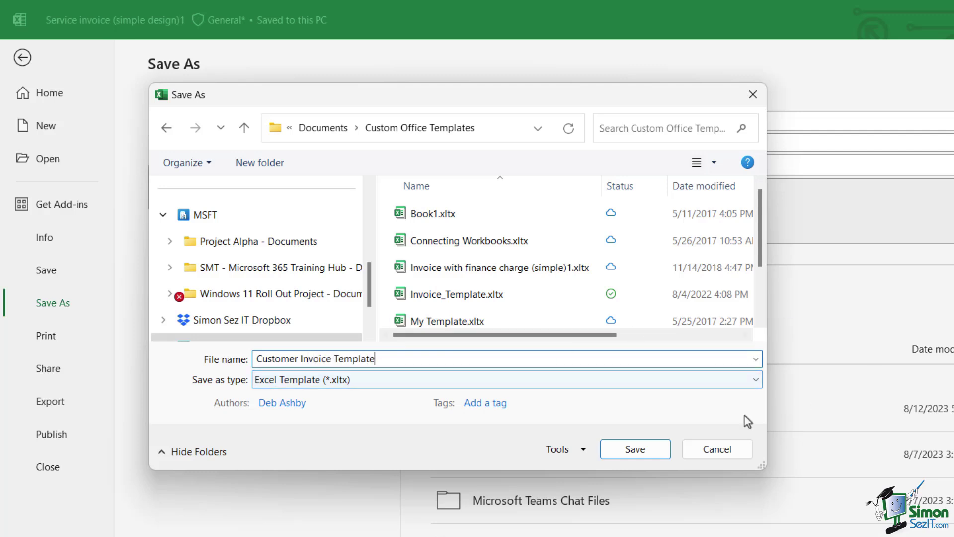
pyautogui.click(644, 449)
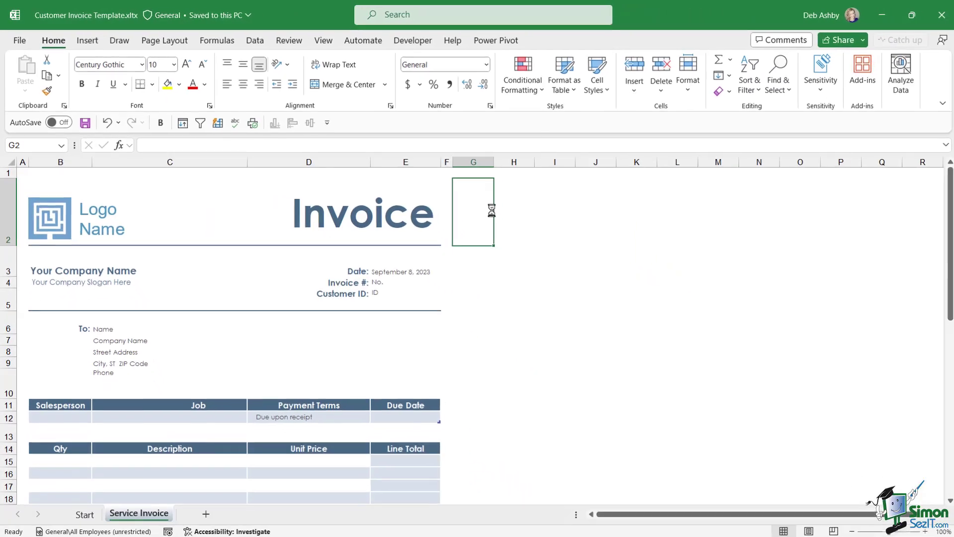
# Step: Close the template and view Personal templates on the New page to find Customer Invoice Template
pyautogui.hotkey('ctrl', 'w')
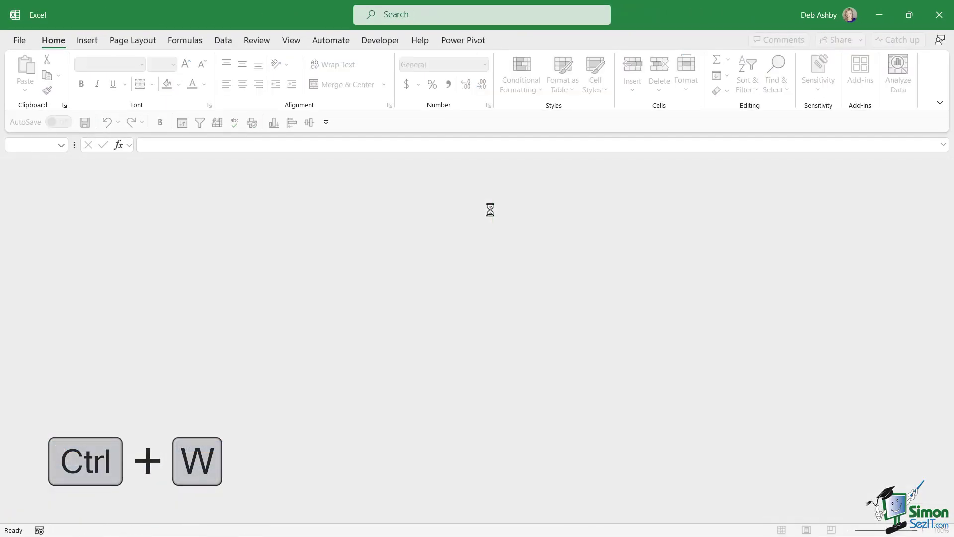
pyautogui.click(23, 43)
pyautogui.click(49, 99)
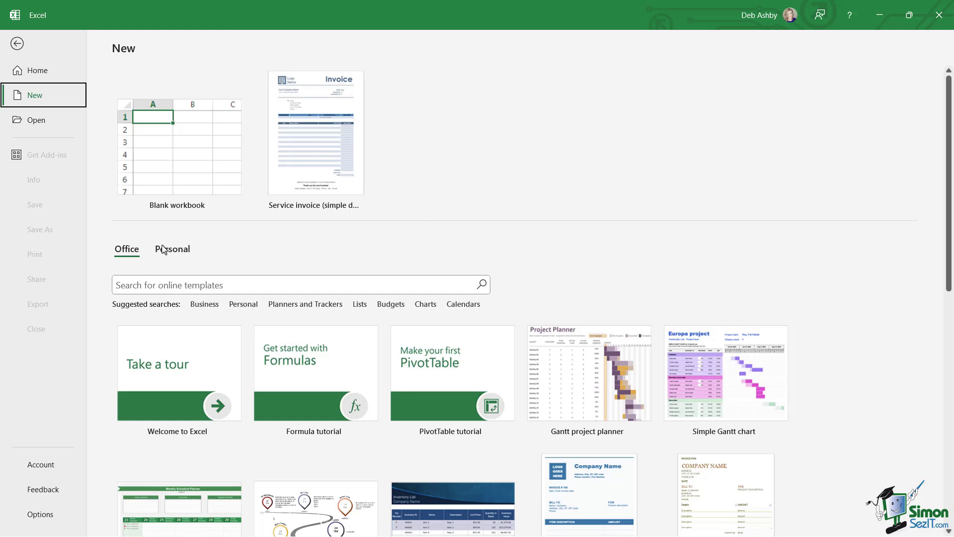
pyautogui.click(172, 252)
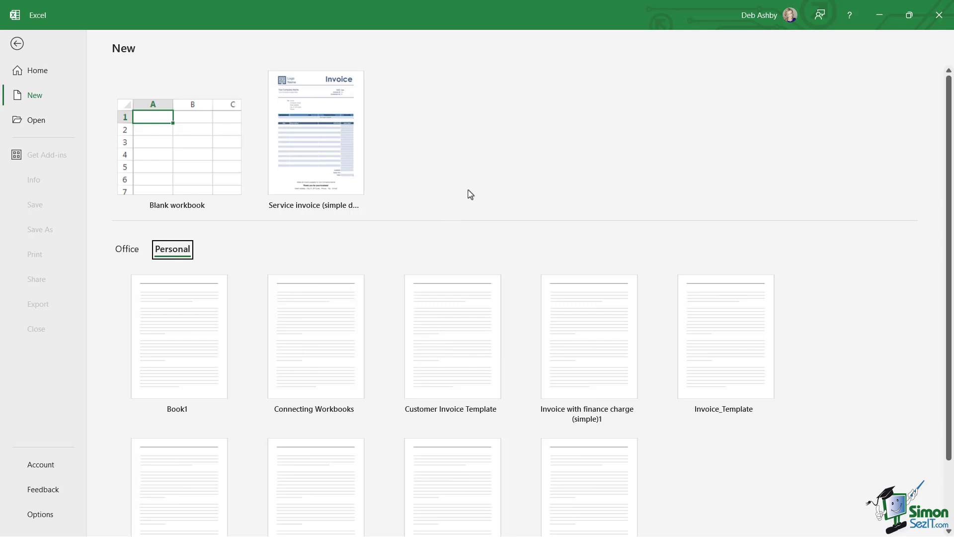
pyautogui.scroll(-1, 471, 194)
pyautogui.scroll(-1, 470, 192)
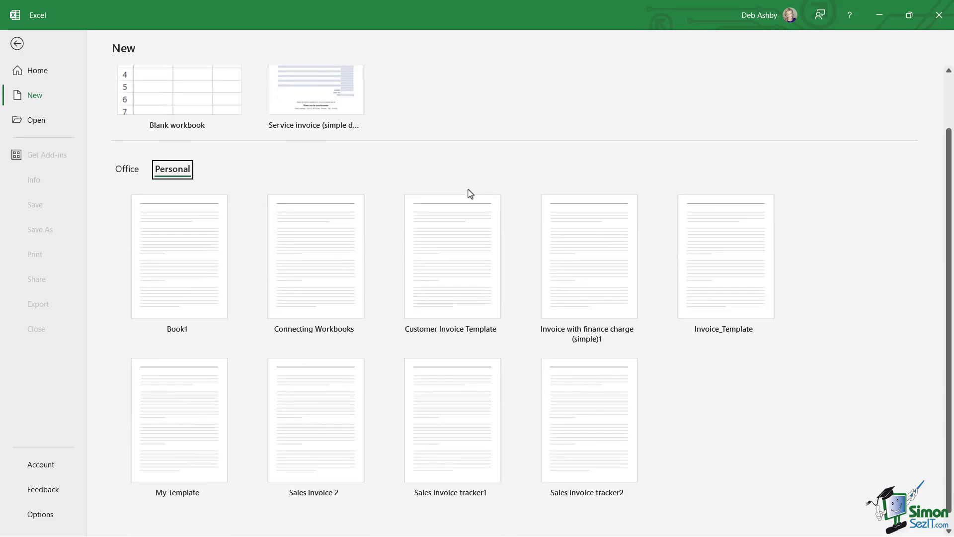
# Step: Create Customer Invoice Template1 from the personal template, select D2, then close it
pyautogui.click(461, 271)
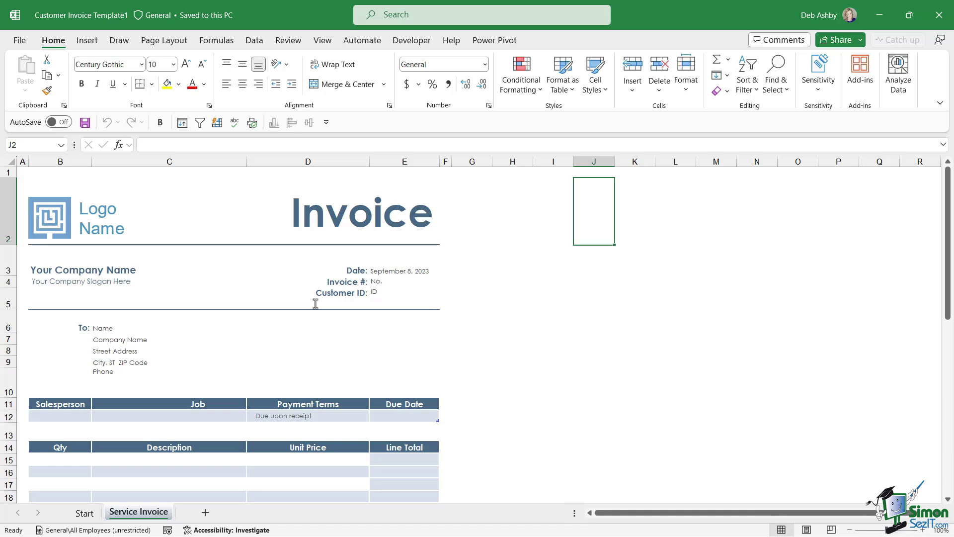
pyautogui.click(422, 226)
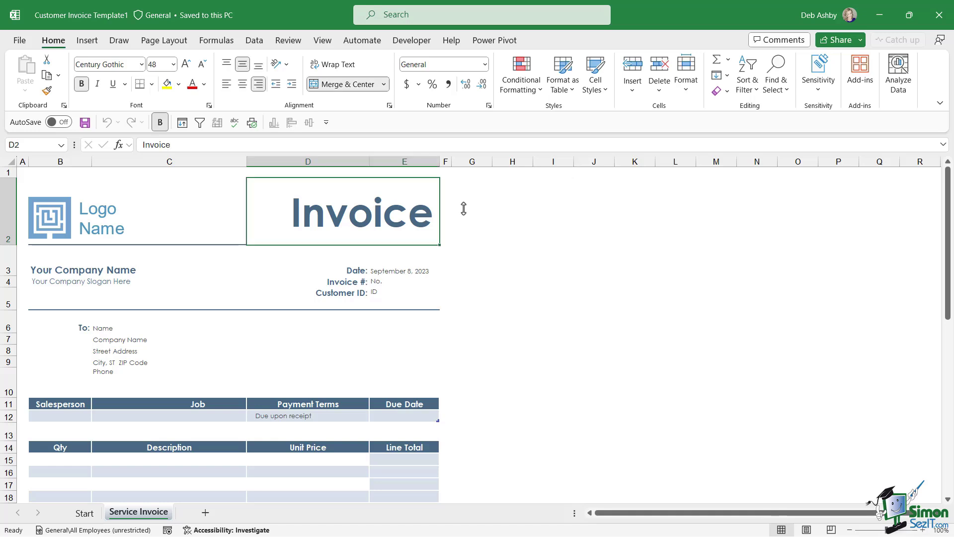
pyautogui.hotkey('ctrl', 'w')
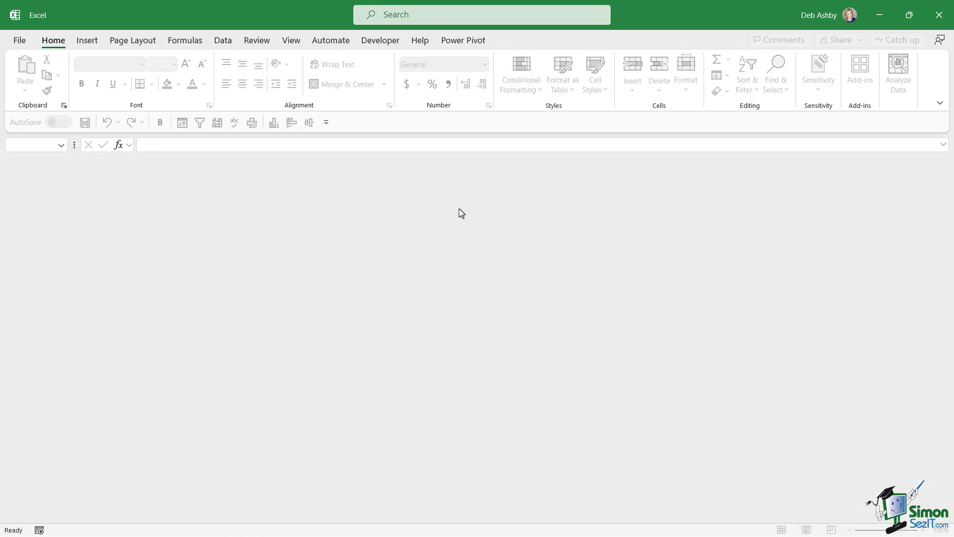
# Step: Browse the Office Planners and Trackers templates, such as Credit card tracker and Homework log
pyautogui.click(27, 41)
pyautogui.click(47, 97)
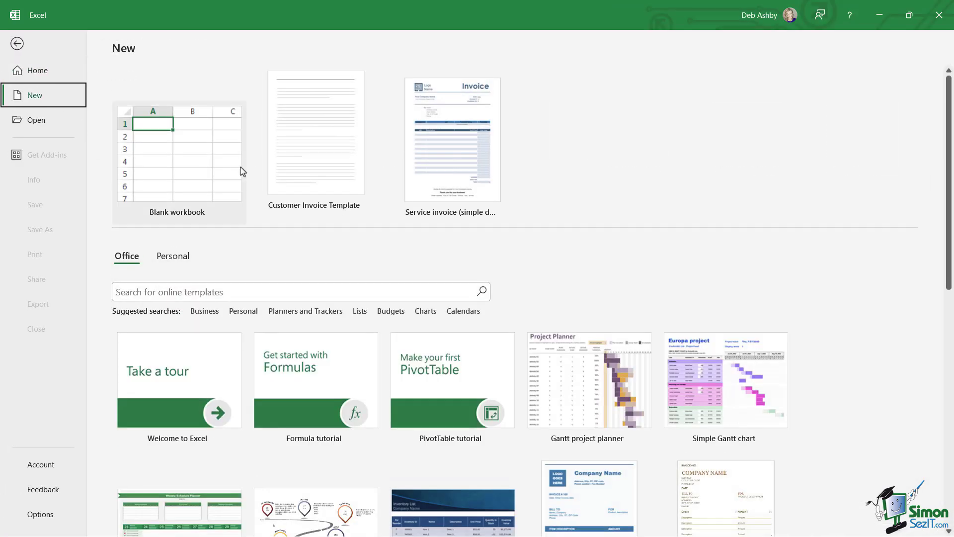
pyautogui.click(191, 252)
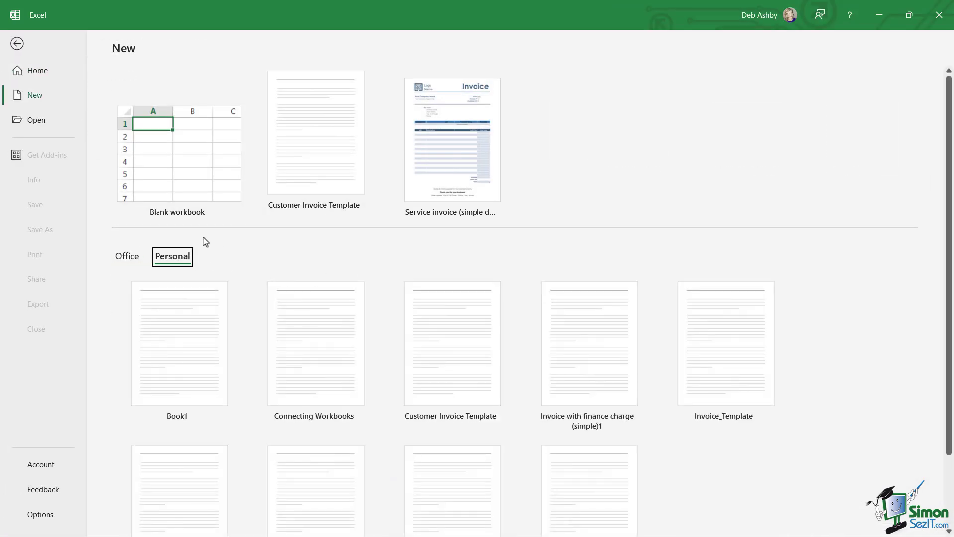
pyautogui.click(426, 249)
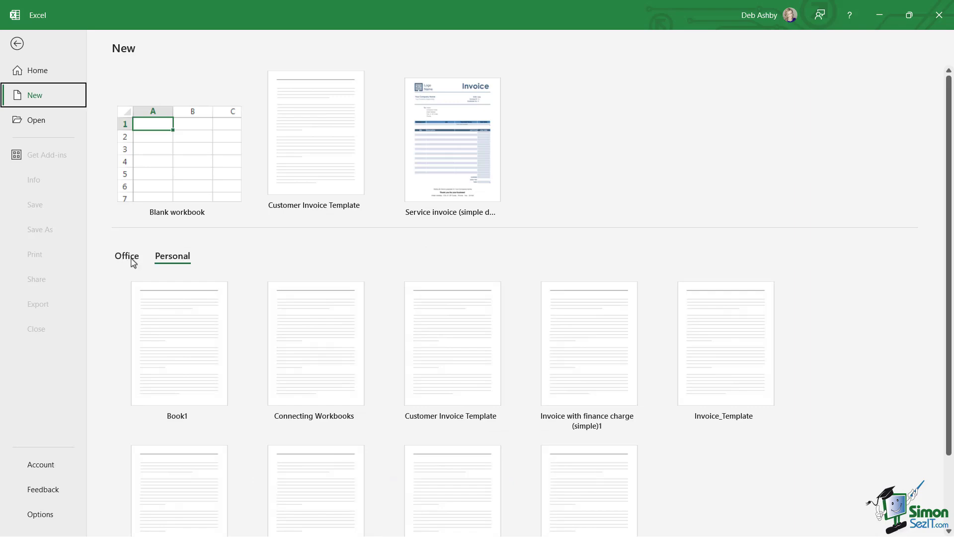
pyautogui.click(132, 259)
pyautogui.scroll(-3, 432, 230)
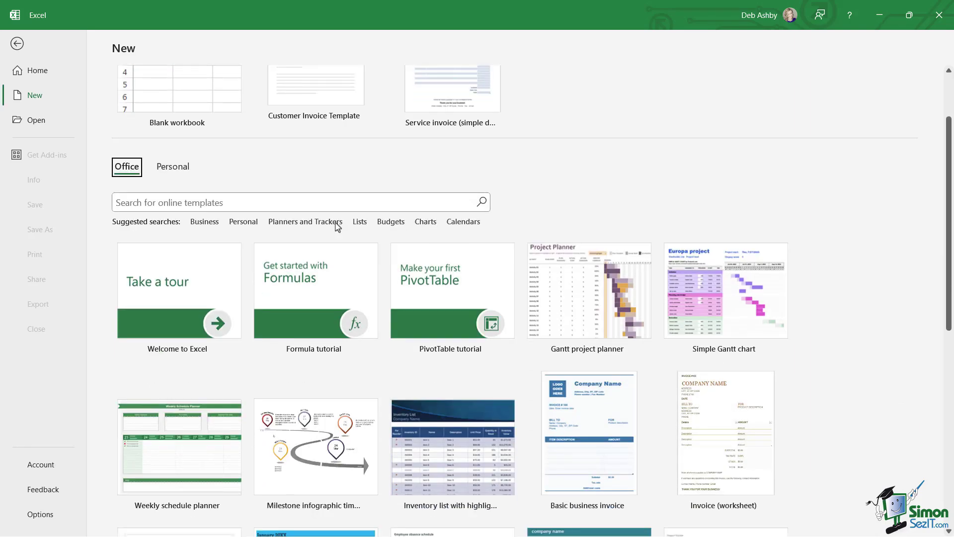
pyautogui.click(336, 223)
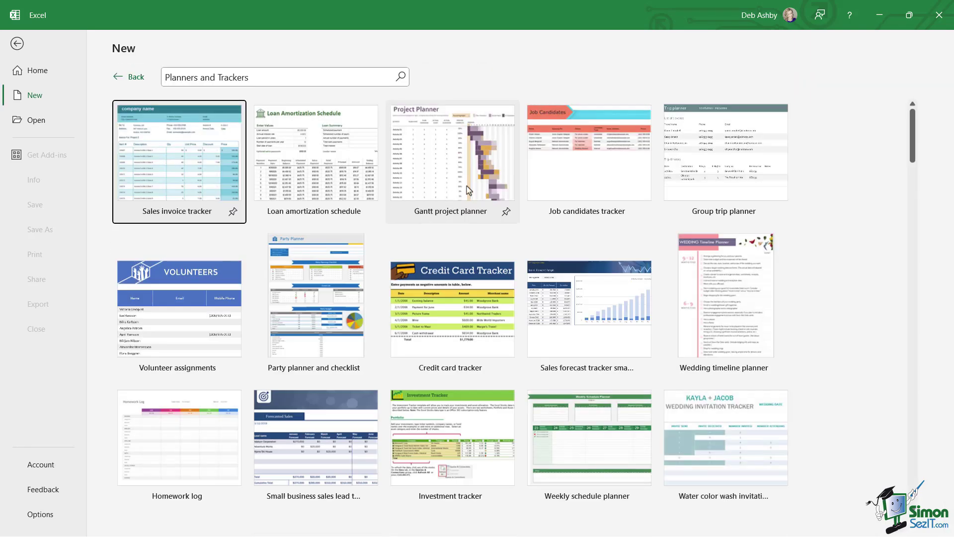
pyautogui.scroll(-5, 490, 177)
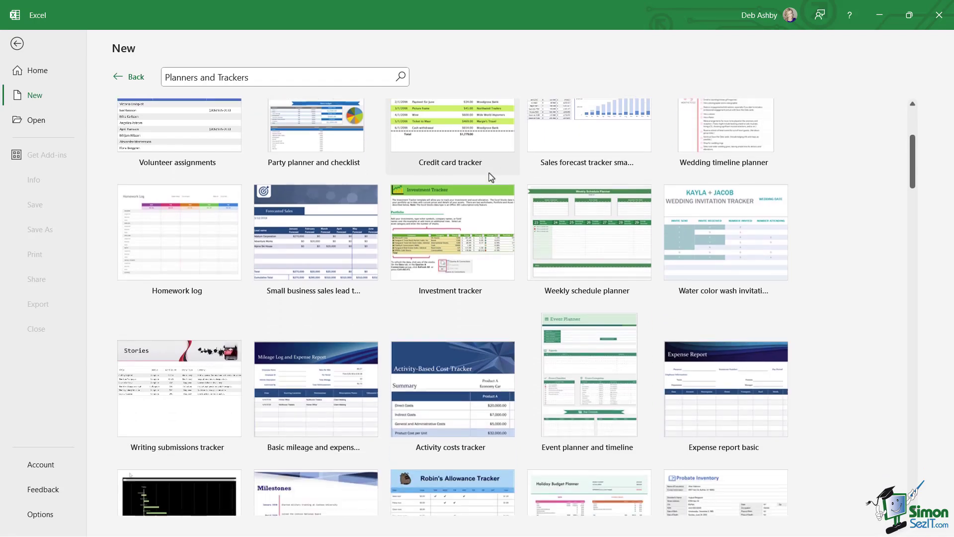
pyautogui.scroll(-4, 490, 177)
pyautogui.scroll(5, 491, 177)
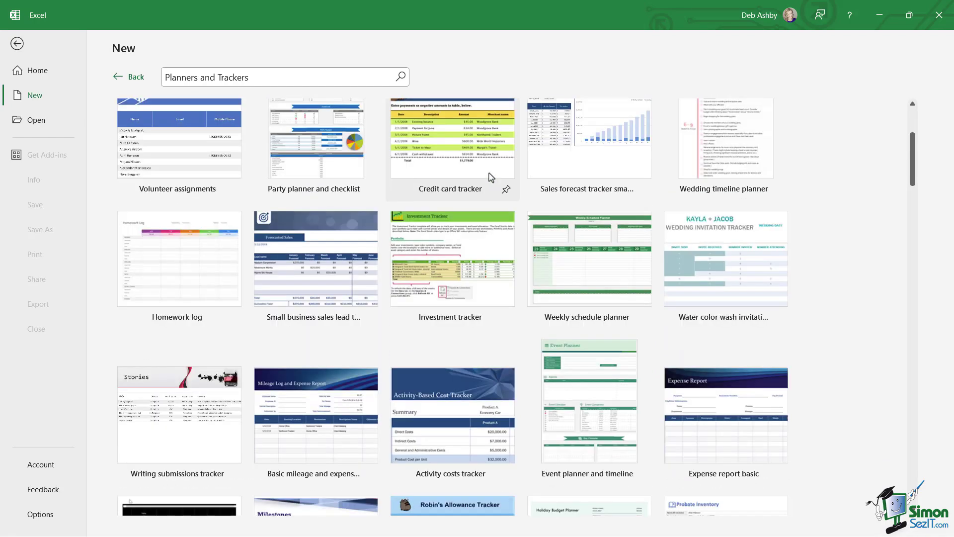